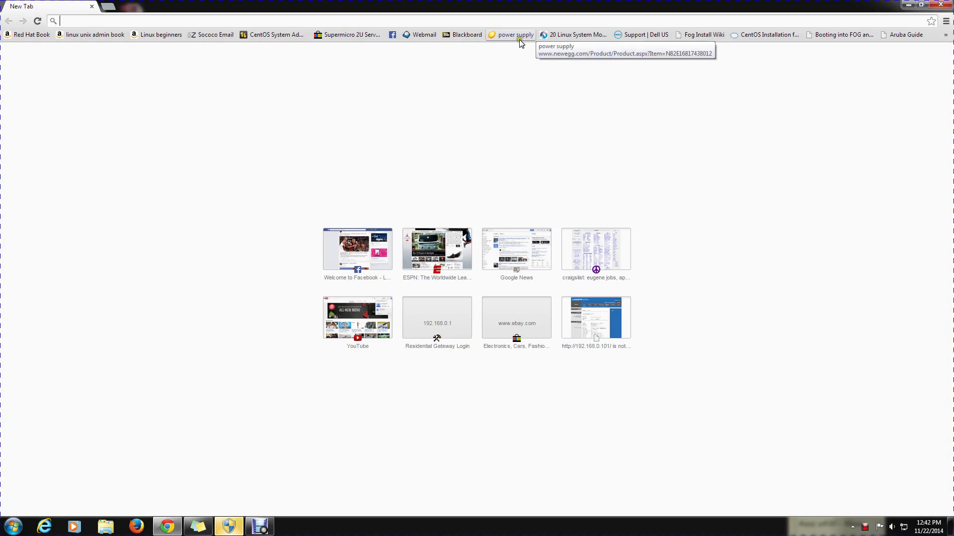
Step: Load the router login page at 192.168.0.1 in Chrome
{"action": "left_click", "coordinate": [484, 21]}
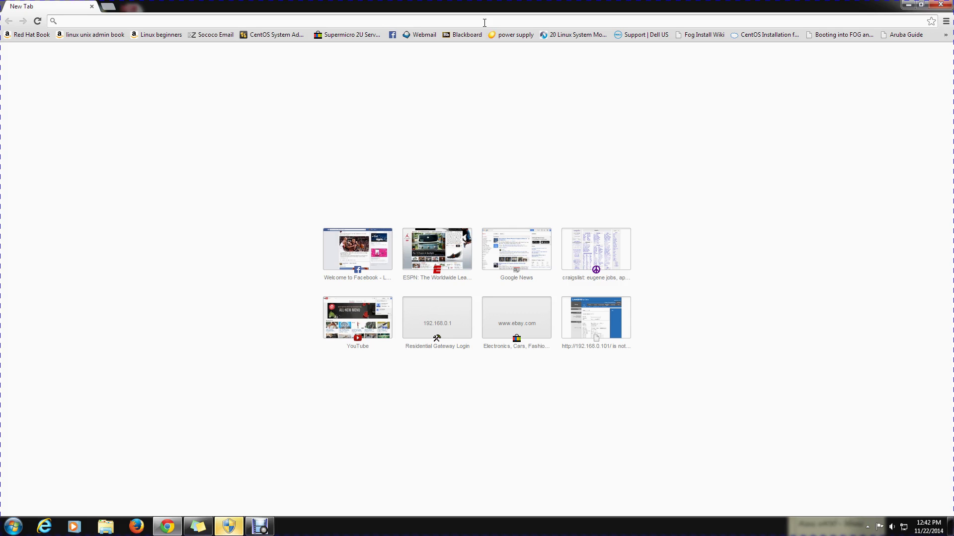
{"action": "type", "text": "192.168"}
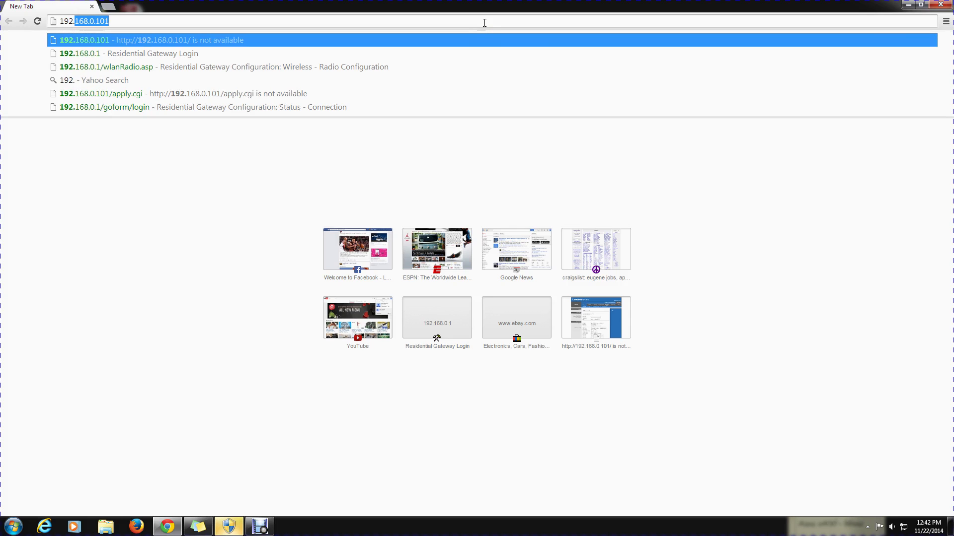
{"action": "type", "text": ".0.1"}
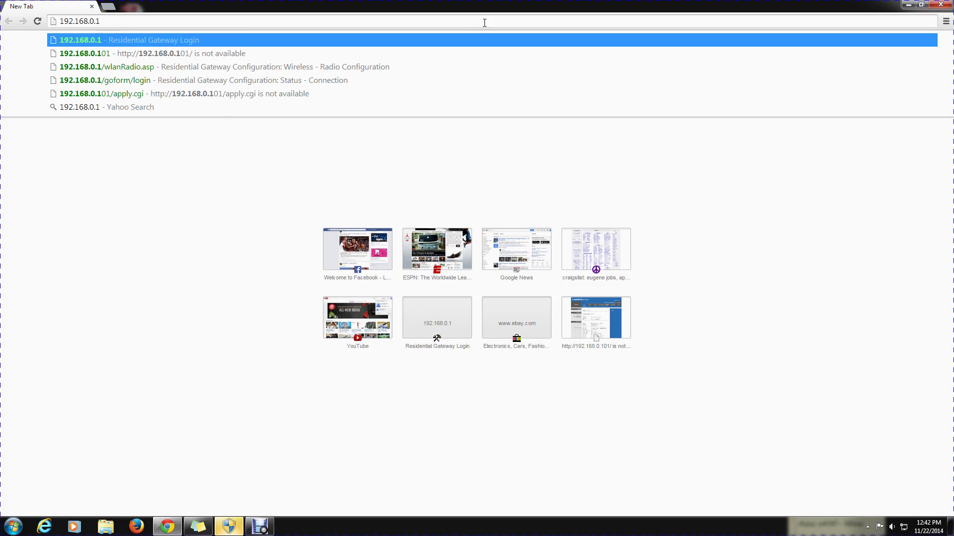
{"action": "key", "text": "Return"}
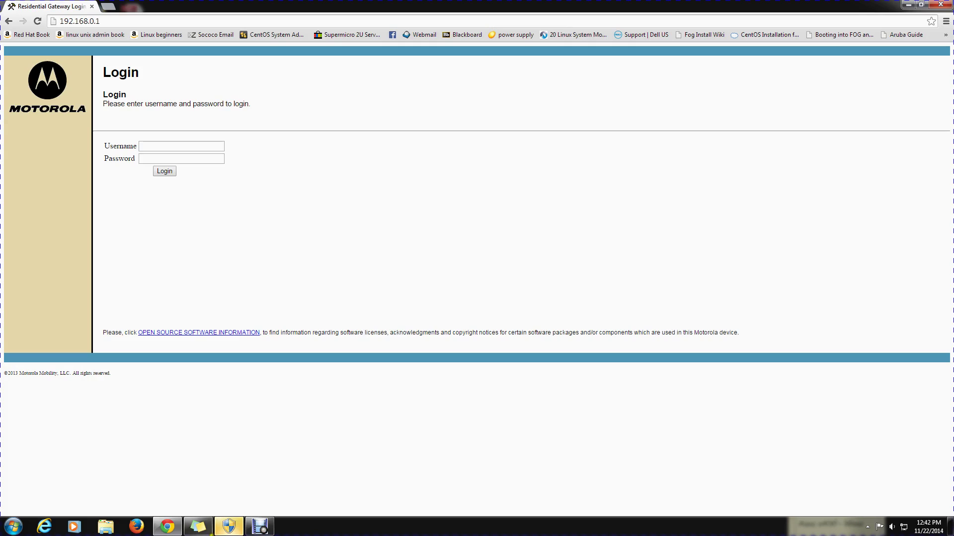
Step: Open the saved Sticky Notes note with the gateway credentials beside the login page
{"action": "right_click", "coordinate": [205, 532]}
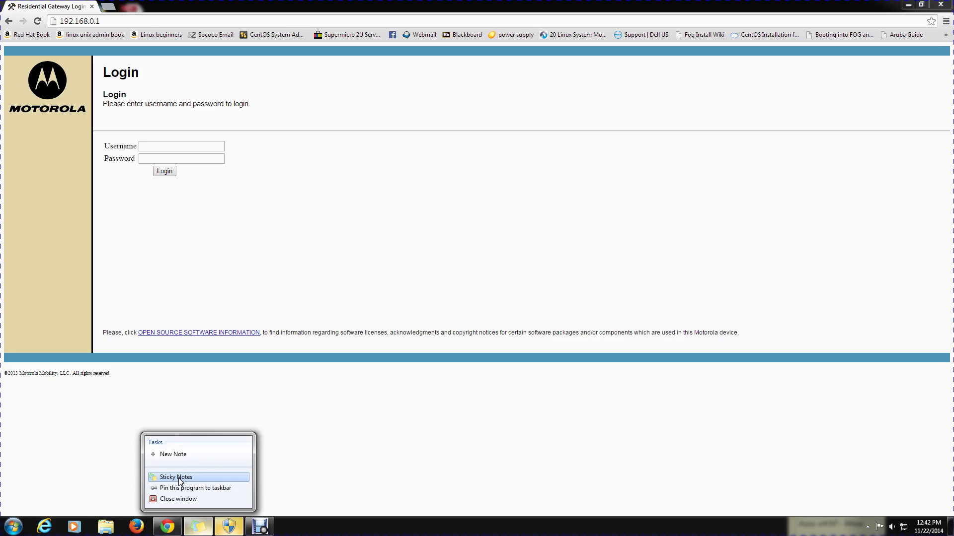
{"action": "left_click", "coordinate": [178, 478]}
{"action": "left_click", "coordinate": [178, 478]}
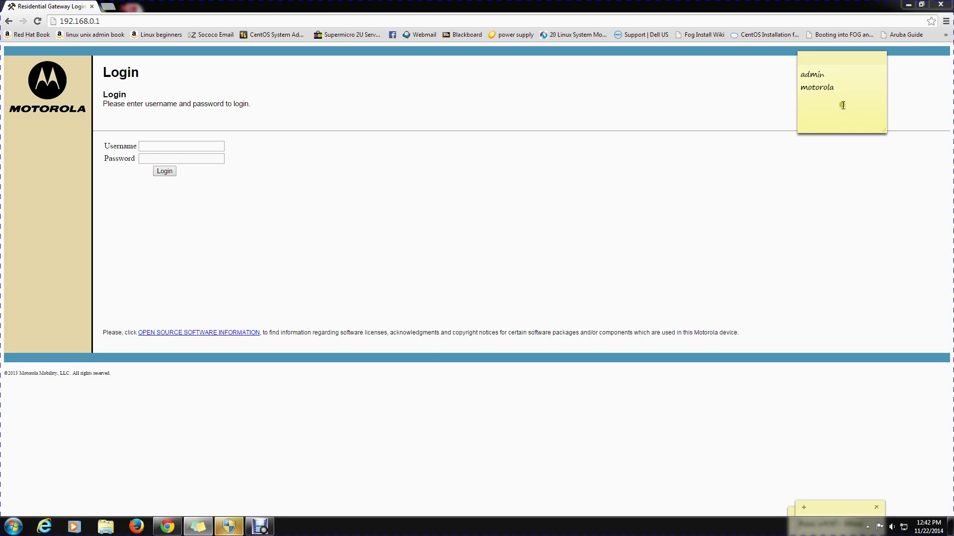
{"action": "left_click", "coordinate": [850, 94]}
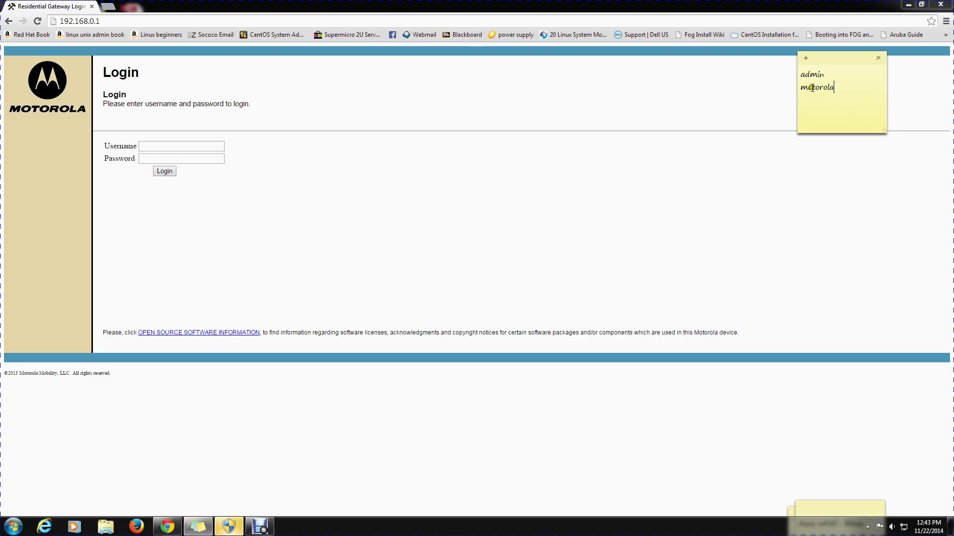
Step: Log in to the gateway with the username and password from the sticky note
{"action": "left_click", "coordinate": [845, 88]}
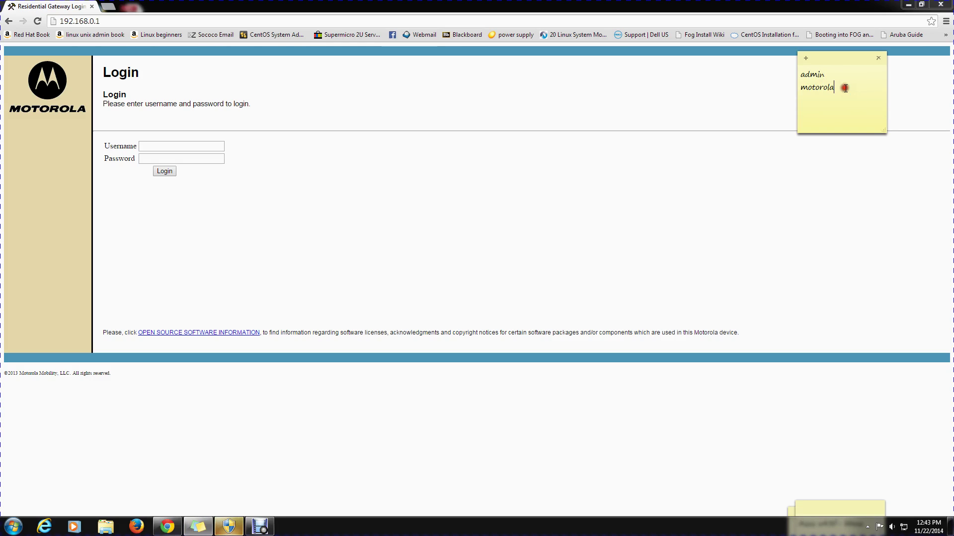
{"action": "left_click", "coordinate": [207, 147]}
{"action": "type", "text": "jacob190000"}
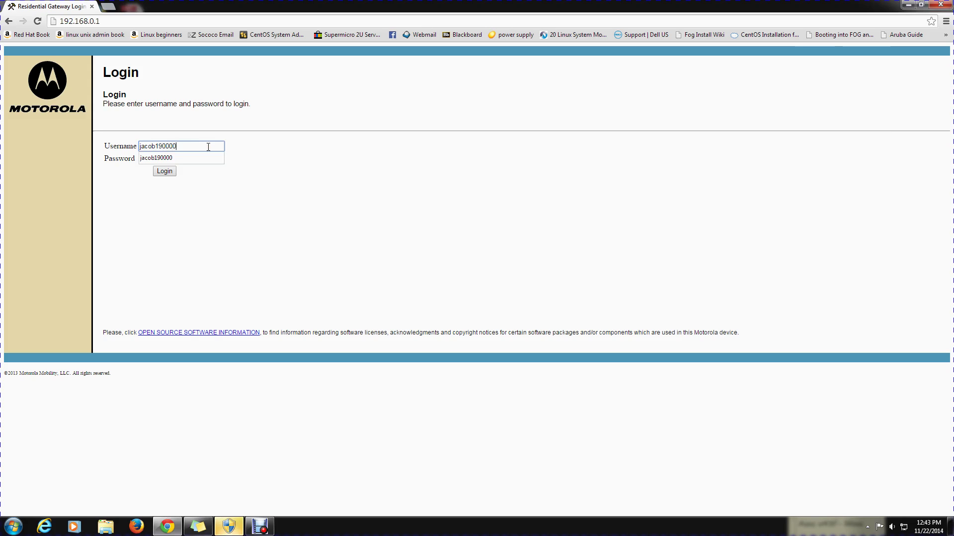
{"action": "key", "text": "Tab"}
{"action": "type", "text": "p"}
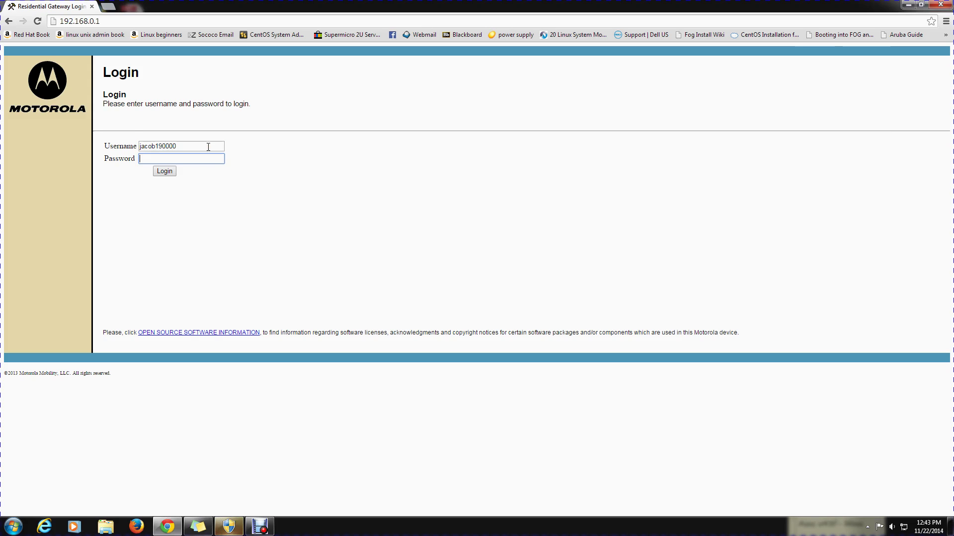
{"action": "key", "text": "Return"}
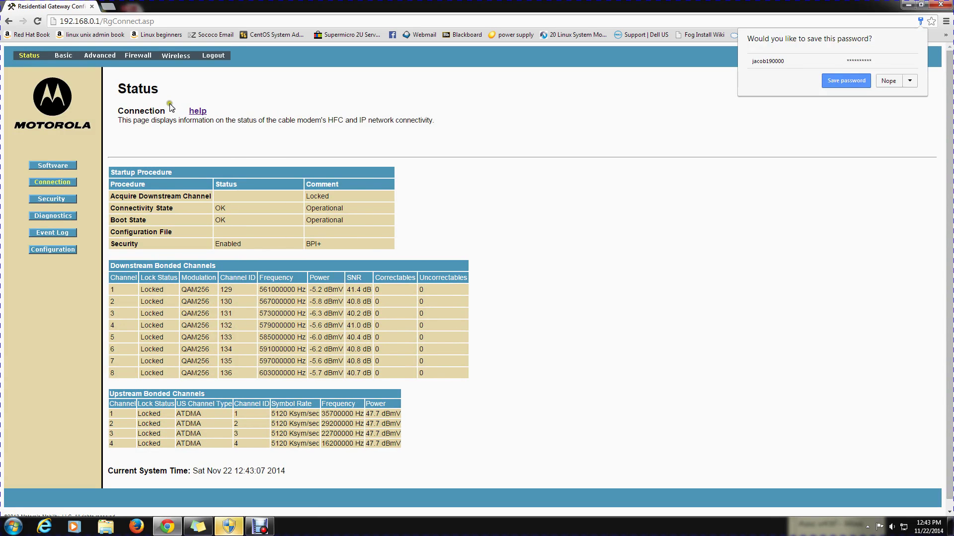
Step: Go to Advanced > Forwarding, which lists the HTTP 80, SSH 22 and RD 3389 rules
{"action": "left_click", "coordinate": [106, 57]}
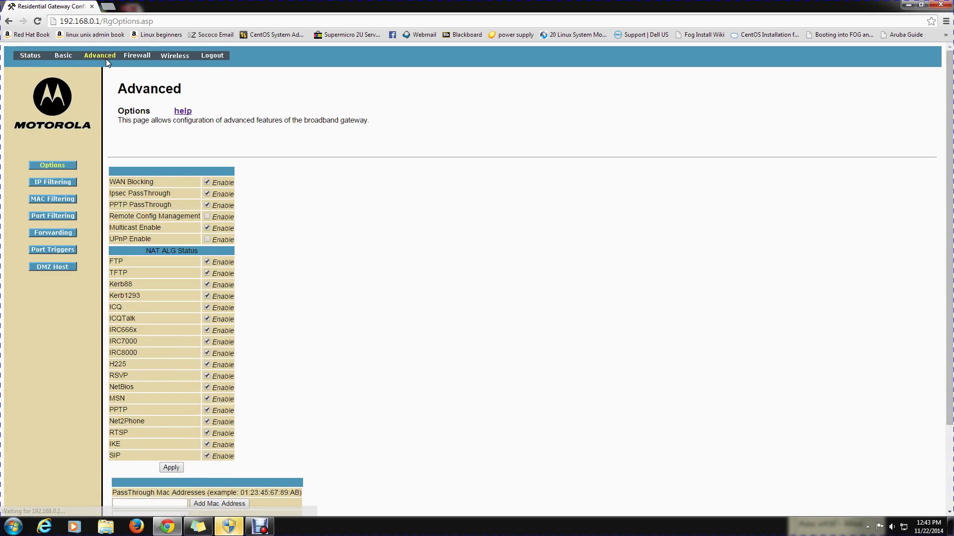
{"action": "left_click", "coordinate": [66, 234]}
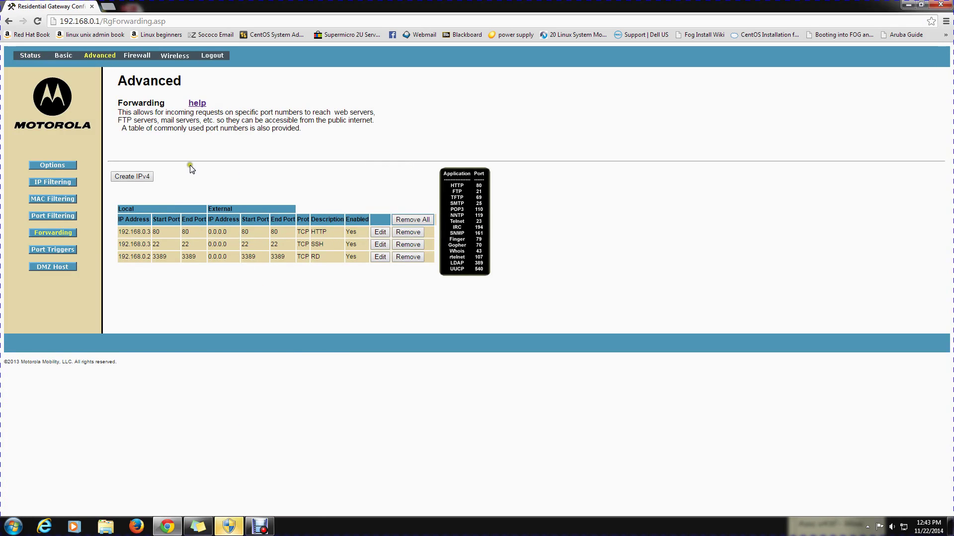
{"action": "left_click", "coordinate": [160, 230]}
{"action": "left_click", "coordinate": [170, 258]}
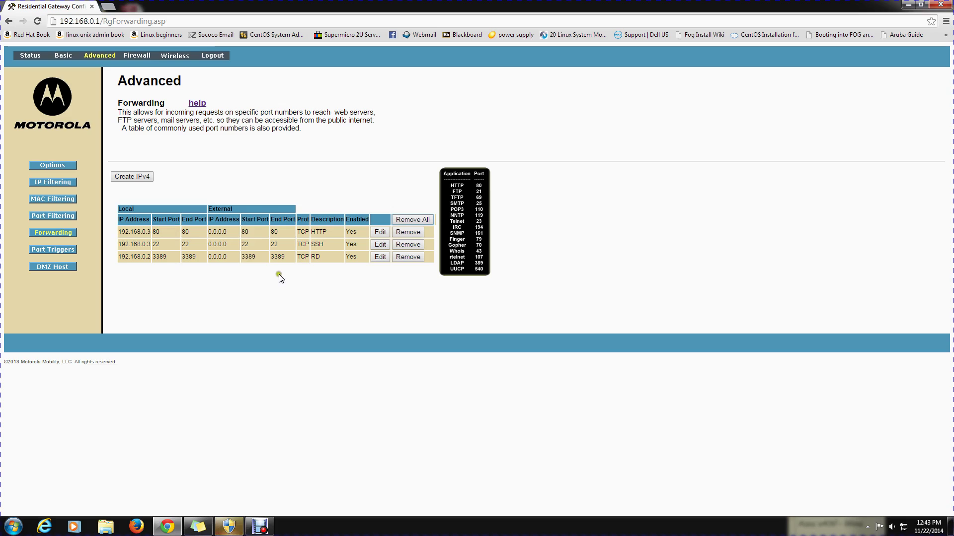
{"action": "left_click", "coordinate": [152, 218]}
Step: Start a new IPv4 rule with local IP 192.168.0.2 and local ports 80–80
{"action": "left_click", "coordinate": [138, 178]}
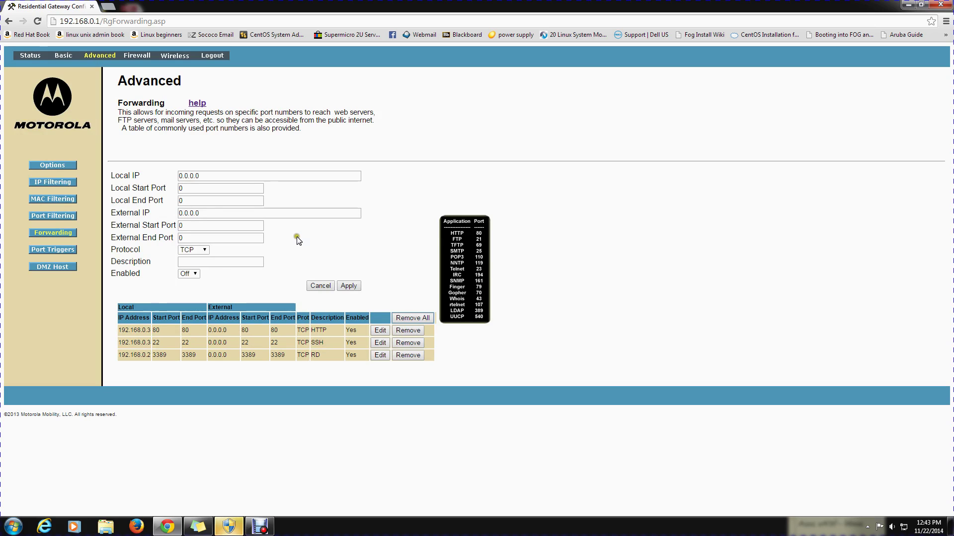
{"action": "double_click", "coordinate": [230, 177]}
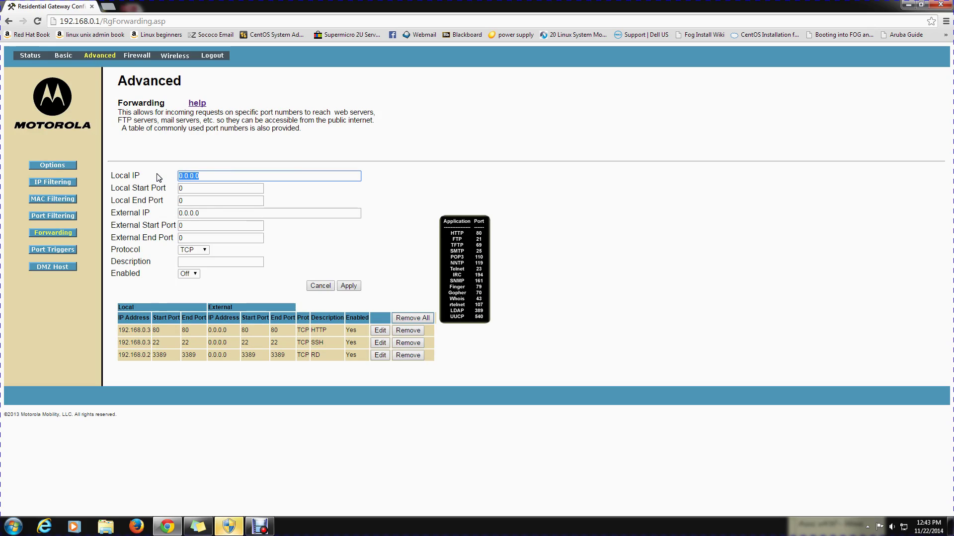
{"action": "type", "text": "192.168.0.2"}
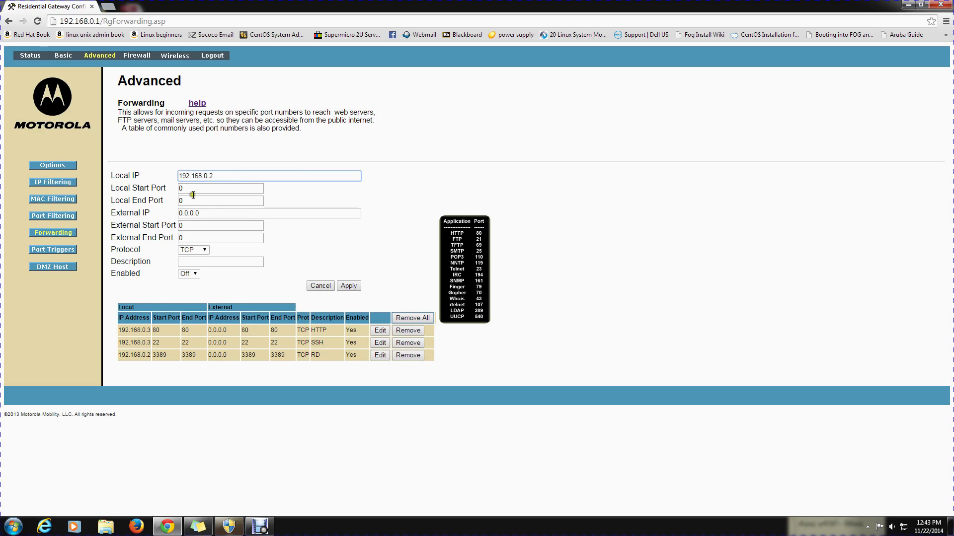
{"action": "left_click", "coordinate": [208, 200]}
{"action": "left_click", "coordinate": [184, 188]}
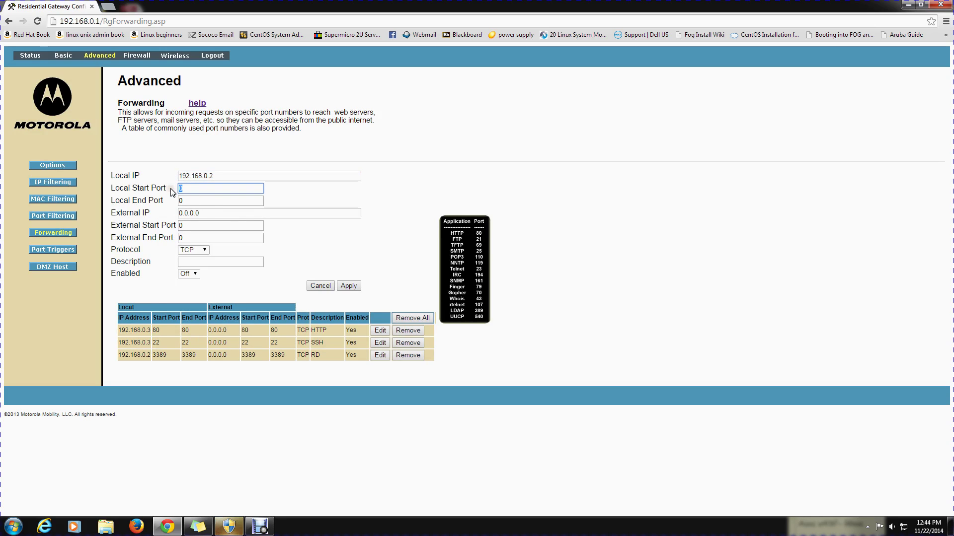
{"action": "type", "text": "80"}
{"action": "key", "text": "Tab"}
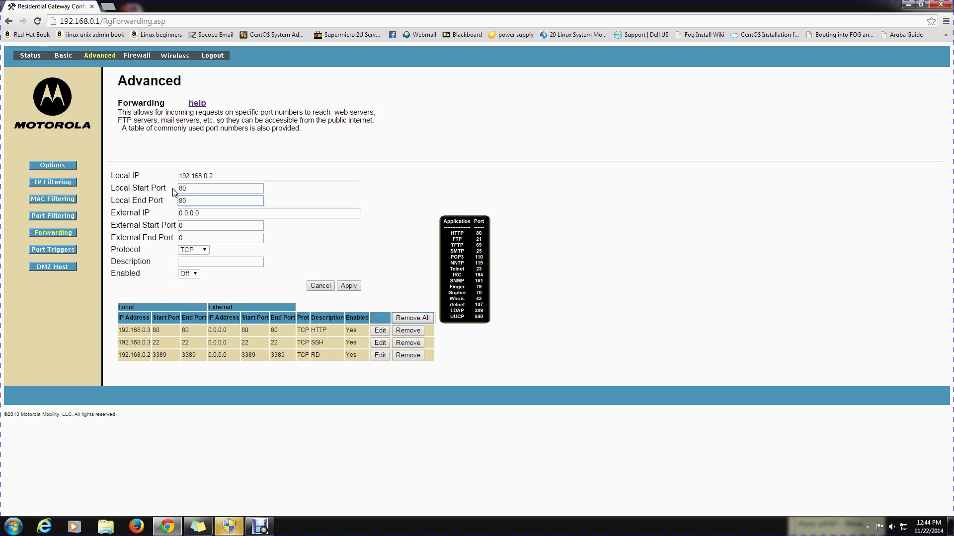
Step: Set the rule's external start and end ports to 80
{"action": "left_click", "coordinate": [215, 213]}
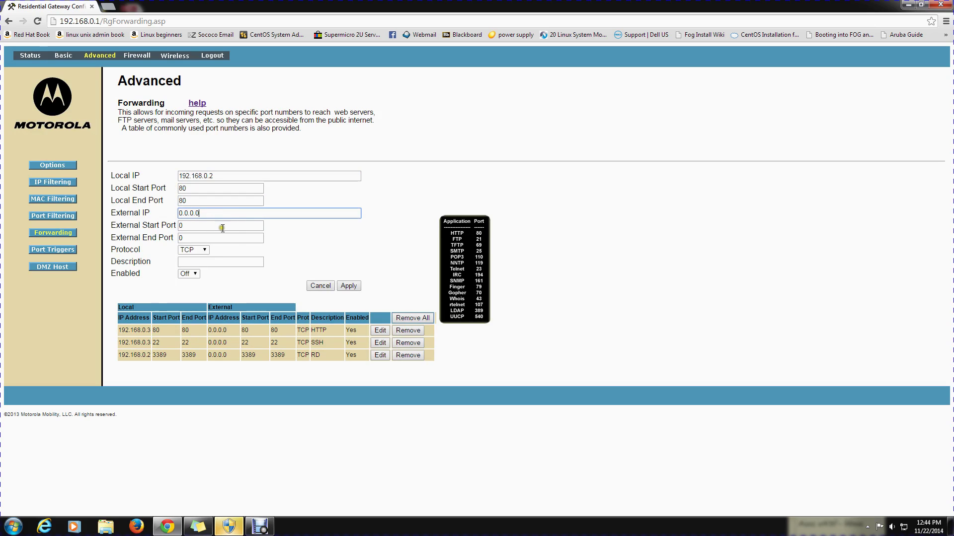
{"action": "left_click", "coordinate": [223, 228]}
{"action": "key", "text": "BackSpace"}
{"action": "type", "text": "8"}
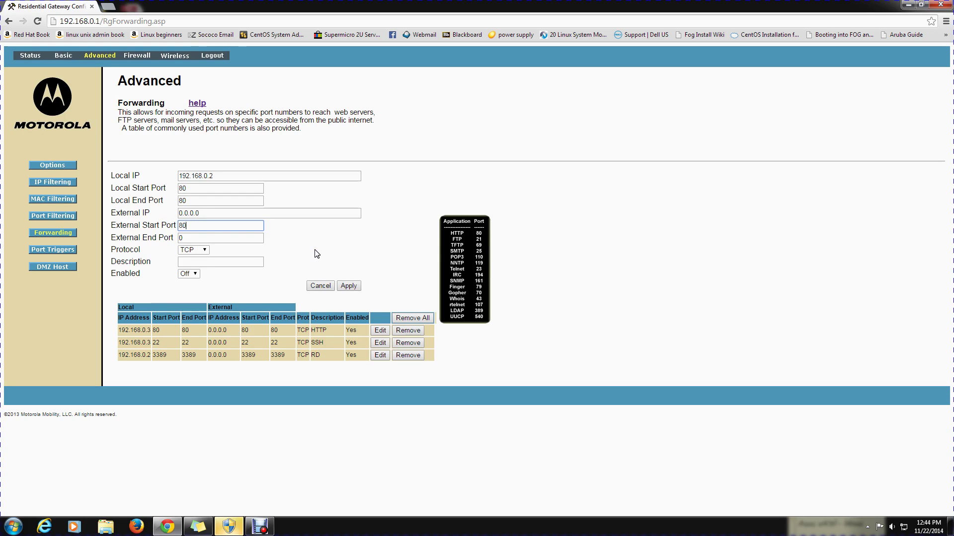
{"action": "key", "text": "Tab"}
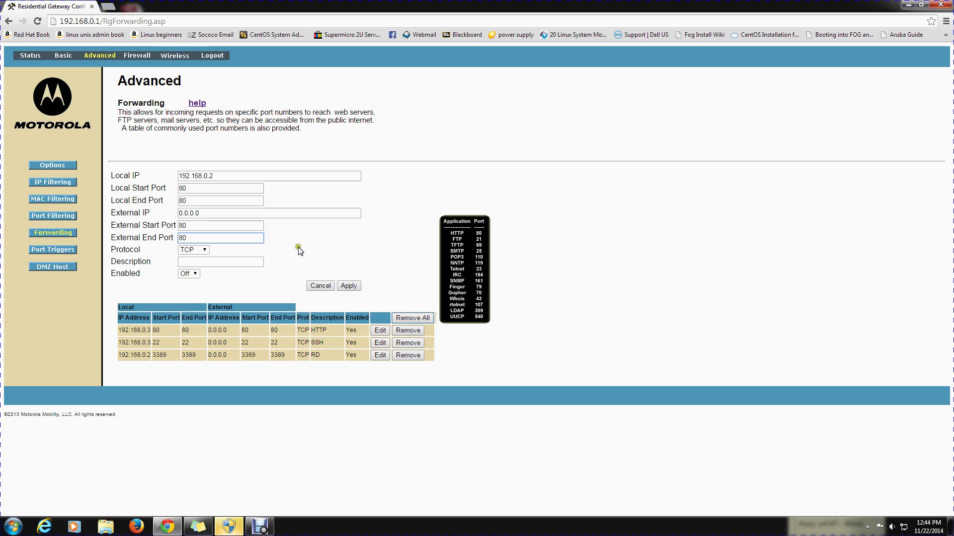
Step: Keep protocol TCP, leave Description empty and Enabled Off, and apply the rule
{"action": "left_click", "coordinate": [203, 250]}
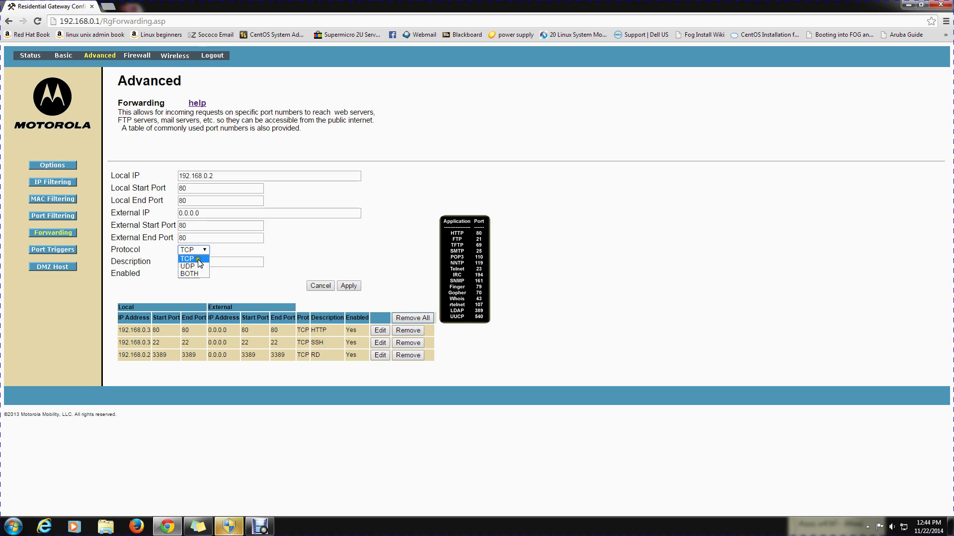
{"action": "left_click", "coordinate": [199, 261]}
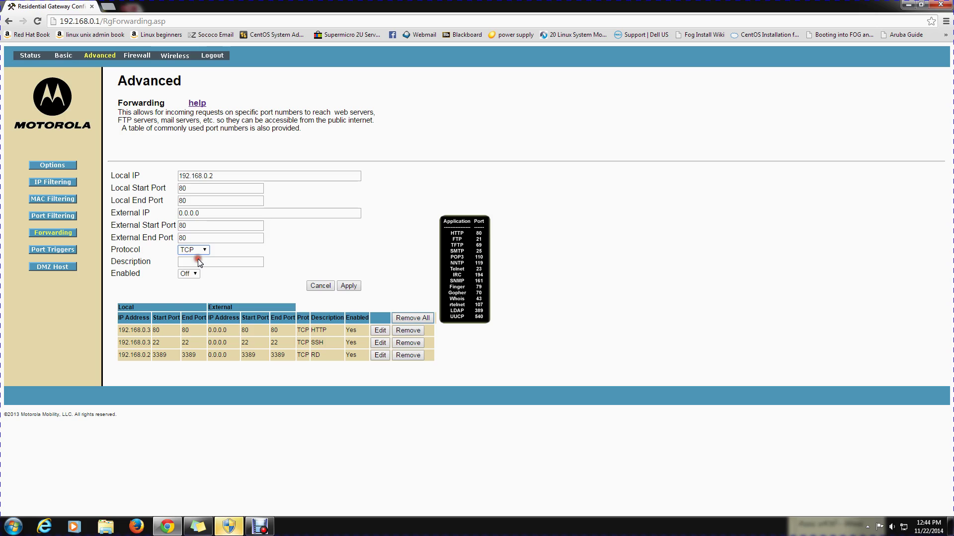
{"action": "left_click", "coordinate": [236, 258]}
{"action": "type", "text": "Web Serve"}
{"action": "key", "text": "BackSpace"}
{"action": "key", "text": "BackSpace"}
{"action": "key", "text": "BackSpace"}
{"action": "key", "text": "BackSpace"}
{"action": "key", "text": "BackSpace"}
{"action": "key", "text": "BackSpace"}
{"action": "key", "text": "BackSpace"}
{"action": "key", "text": "BackSpace"}
{"action": "key", "text": "BackSpace"}
{"action": "key", "text": "BackSpace"}
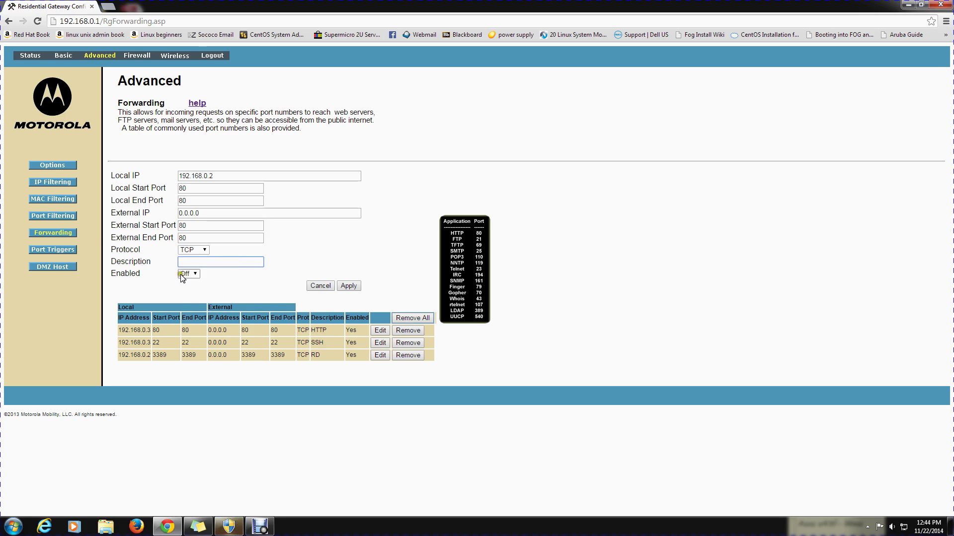
{"action": "left_click", "coordinate": [190, 274]}
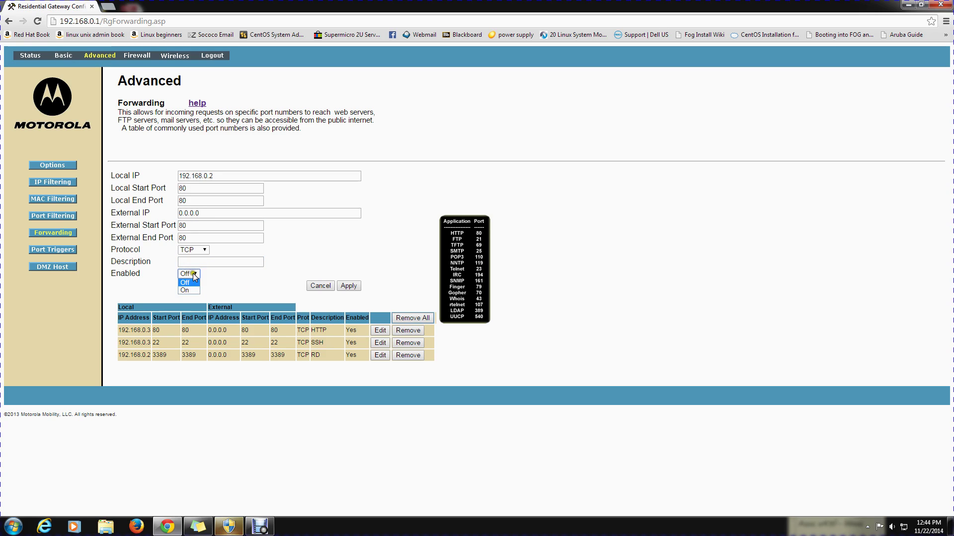
{"action": "left_click", "coordinate": [211, 273]}
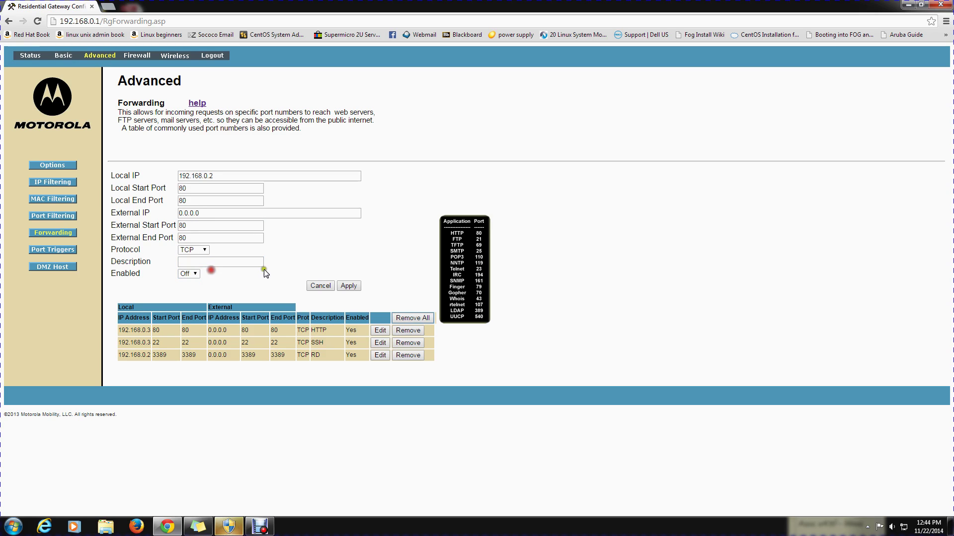
{"action": "left_click", "coordinate": [353, 286]}
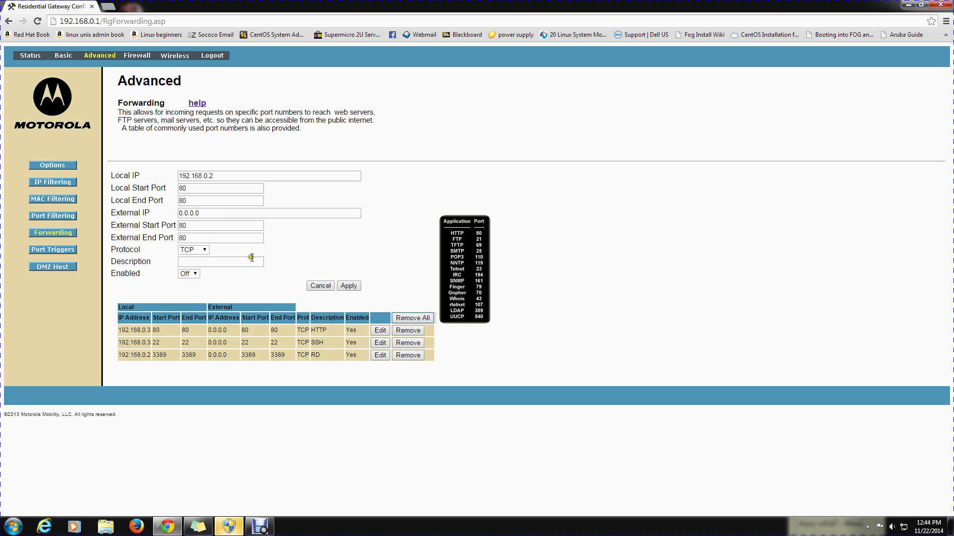
{"action": "left_click", "coordinate": [158, 134]}
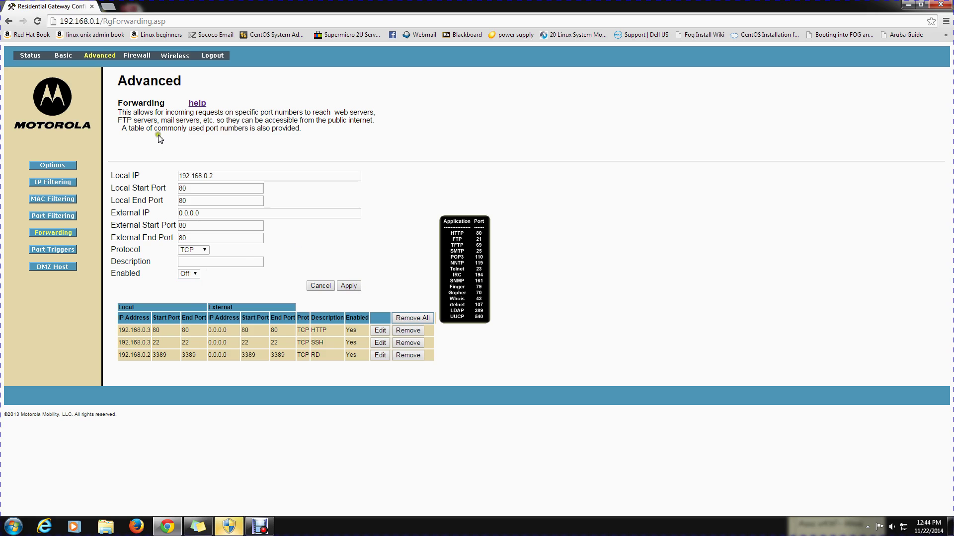
Step: Return to Advanced > Forwarding and highlight the first rule's details in the table
{"action": "left_click", "coordinate": [109, 55]}
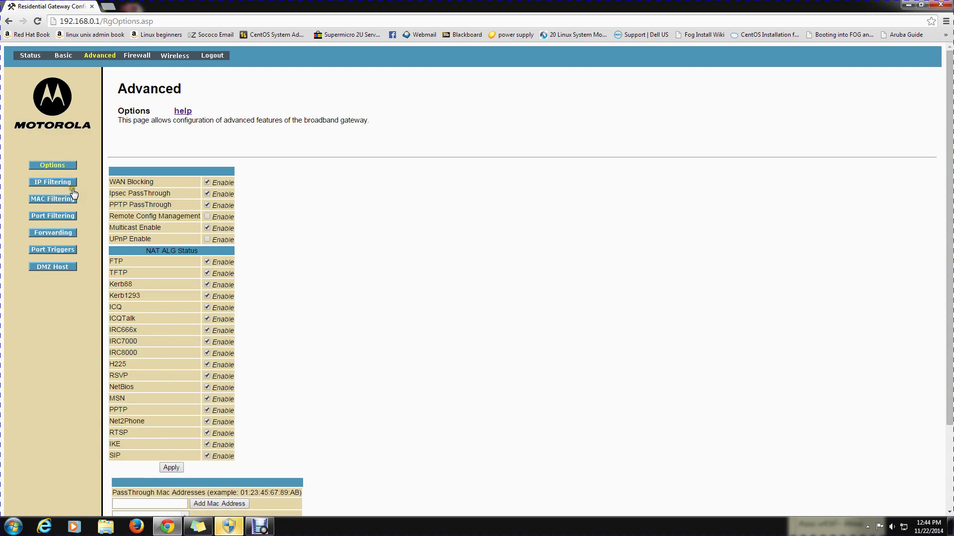
{"action": "left_click", "coordinate": [58, 234]}
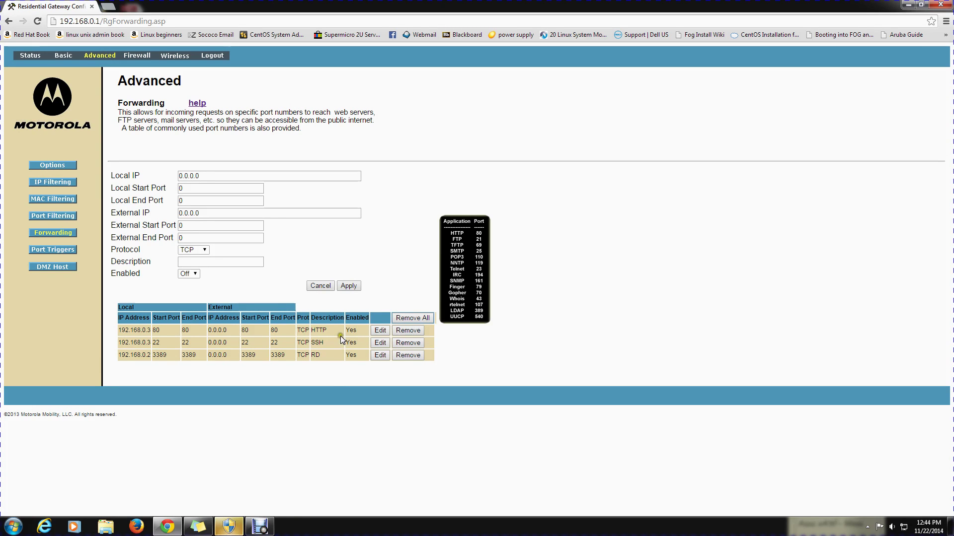
{"action": "left_click", "coordinate": [356, 328]}
{"action": "left_click_drag", "start_coordinate": [356, 329], "coordinate": [240, 331]}
{"action": "left_click", "coordinate": [485, 340]}
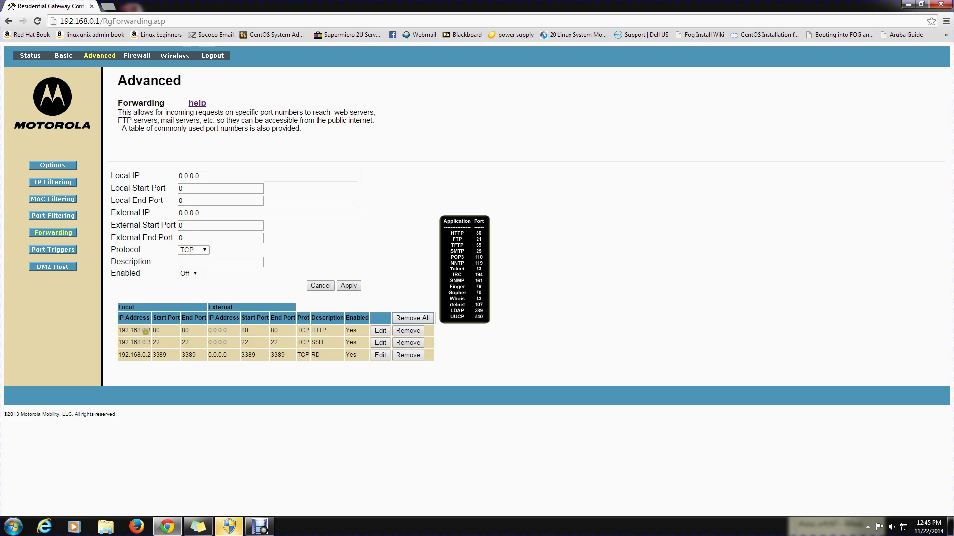
Step: Point out each rule's entries: 192.168.0.3, the second rule's ports, and 192.168.0.2/3389/TCP
{"action": "left_click_drag", "start_coordinate": [151, 331], "coordinate": [119, 330]}
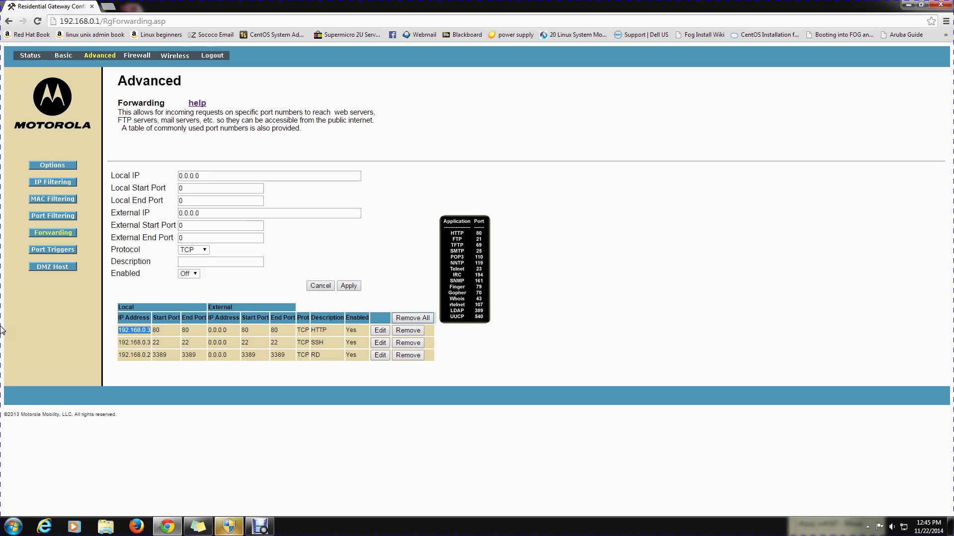
{"action": "left_click", "coordinate": [151, 331]}
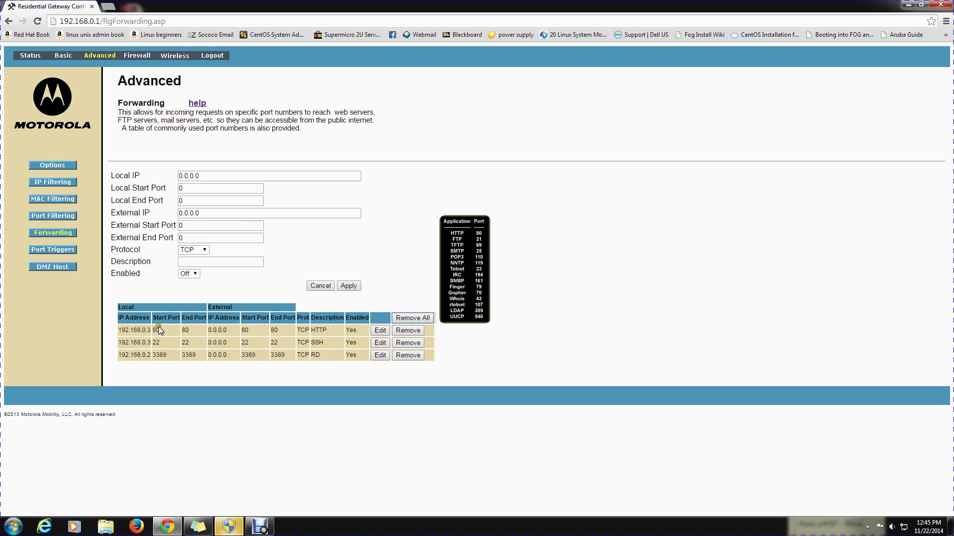
{"action": "left_click_drag", "start_coordinate": [152, 339], "coordinate": [226, 344]}
{"action": "left_click", "coordinate": [226, 344]}
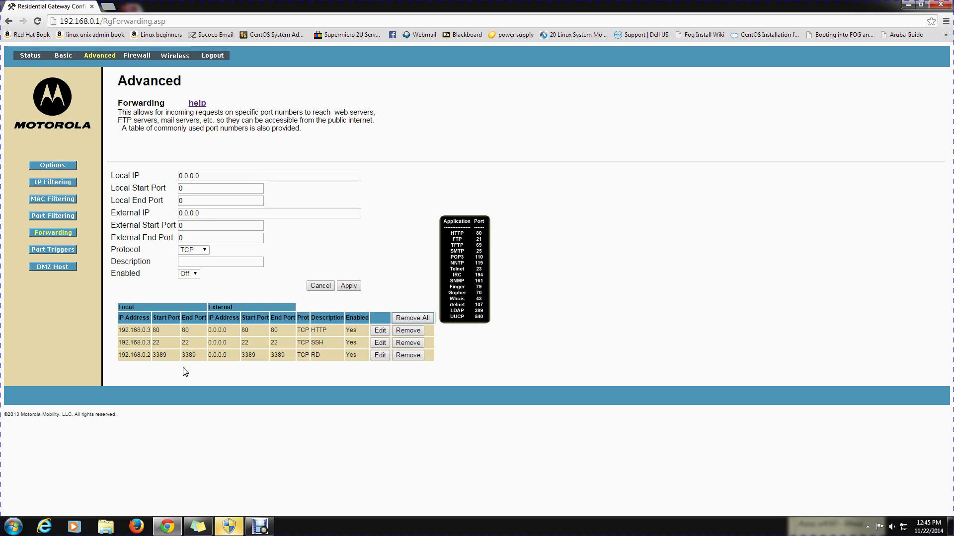
{"action": "double_click", "coordinate": [163, 355]}
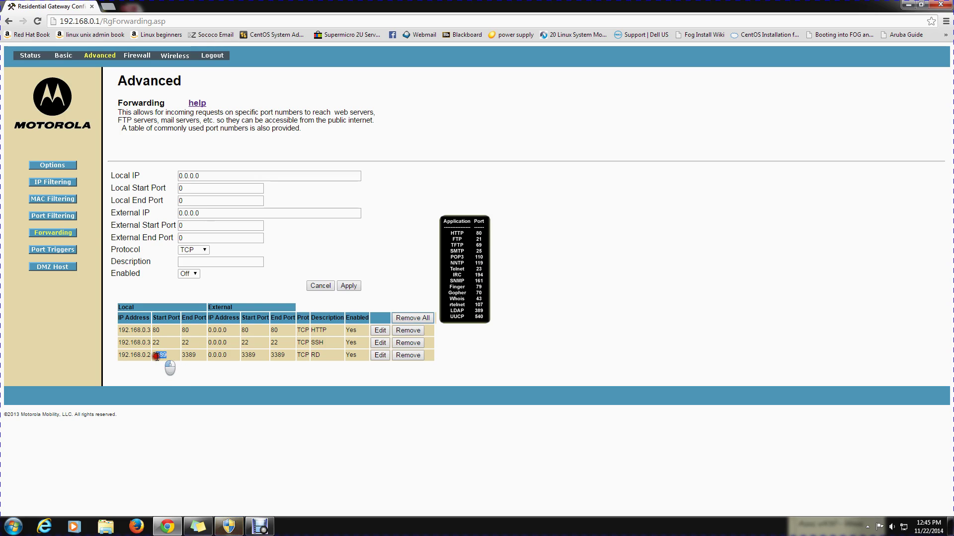
{"action": "left_click", "coordinate": [232, 366]}
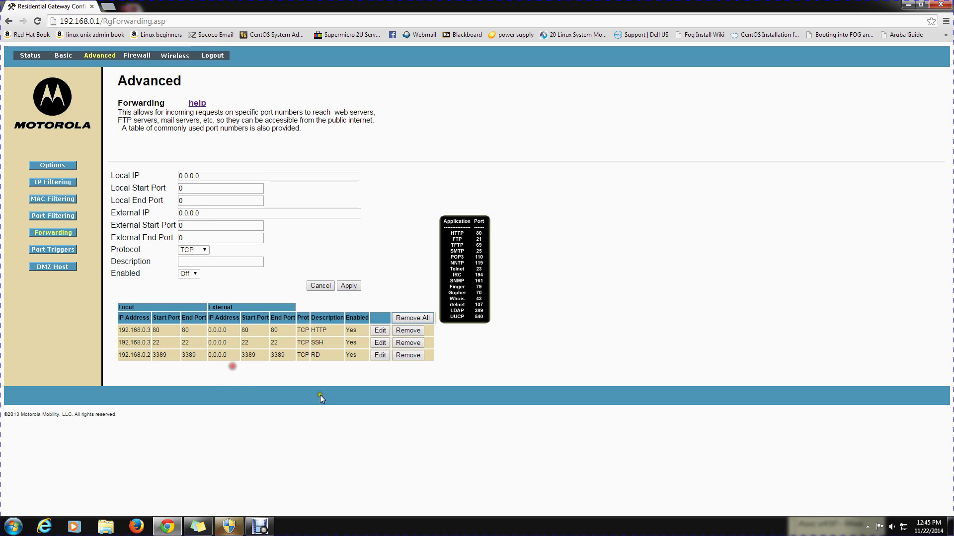
{"action": "left_click_drag", "start_coordinate": [307, 355], "coordinate": [301, 355]}
{"action": "left_click", "coordinate": [239, 361]}
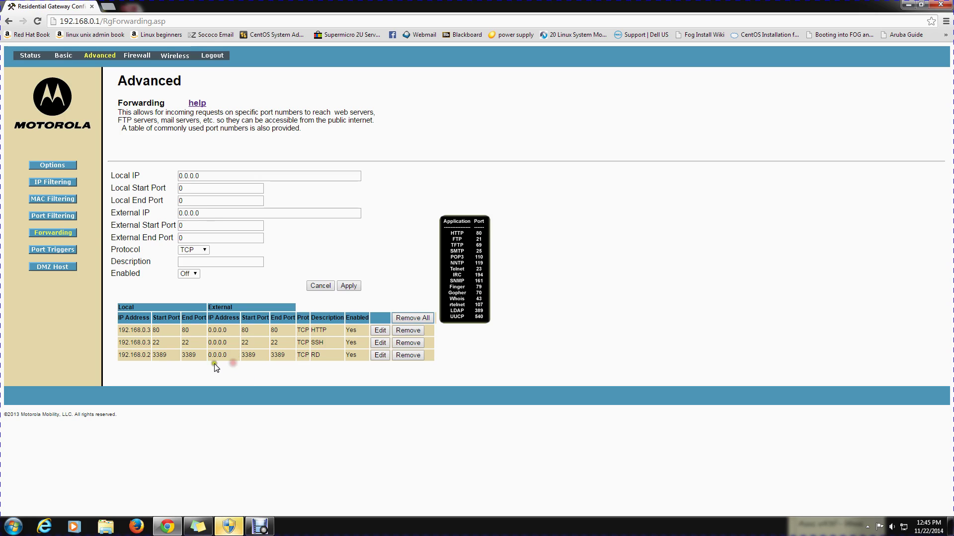
{"action": "left_click", "coordinate": [118, 354]}
{"action": "left_click_drag", "start_coordinate": [118, 353], "coordinate": [181, 366]}
{"action": "left_click", "coordinate": [175, 366]}
{"action": "left_click", "coordinate": [235, 440]}
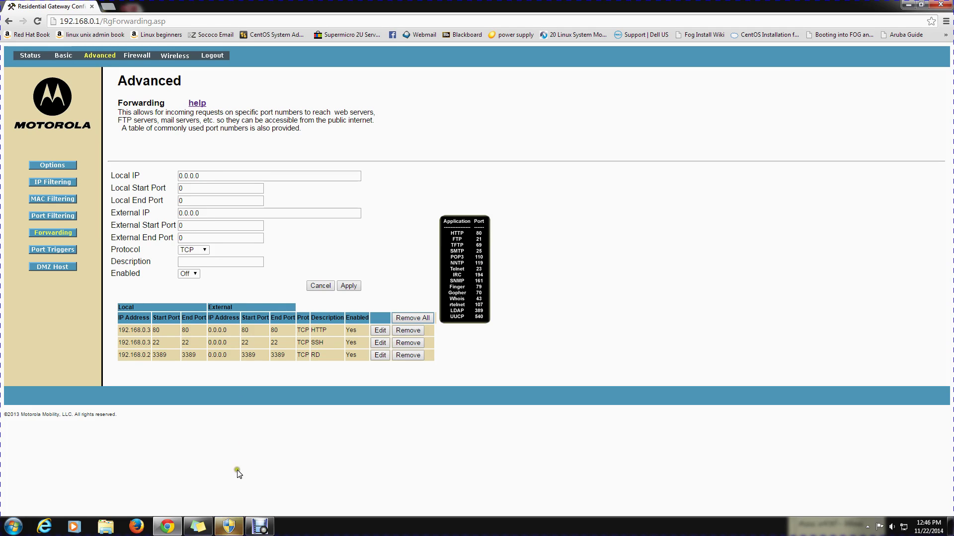
Step: Bring the Debut screen recorder window back up and move it up and left
{"action": "left_click", "coordinate": [259, 518]}
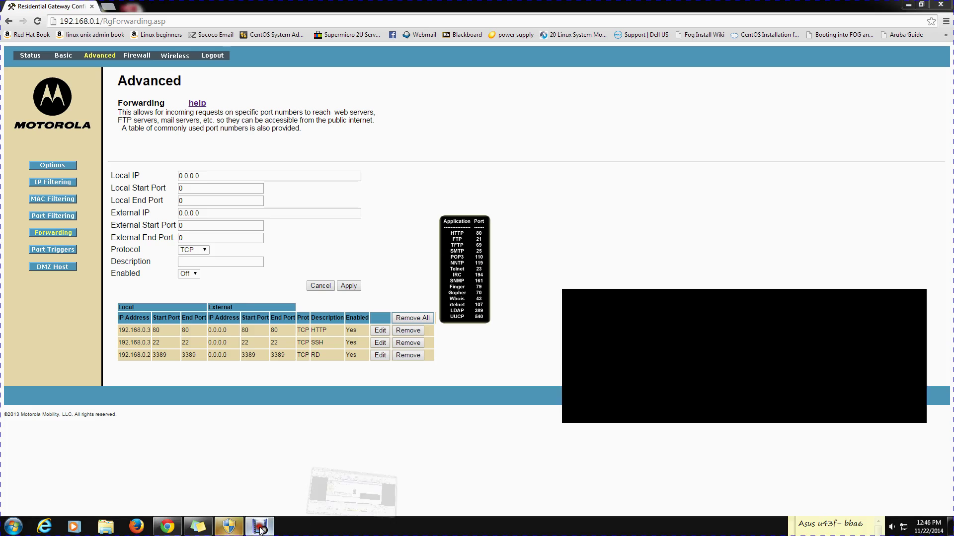
{"action": "left_click", "coordinate": [715, 245]}
{"action": "left_click_drag", "start_coordinate": [715, 245], "coordinate": [663, 109]}
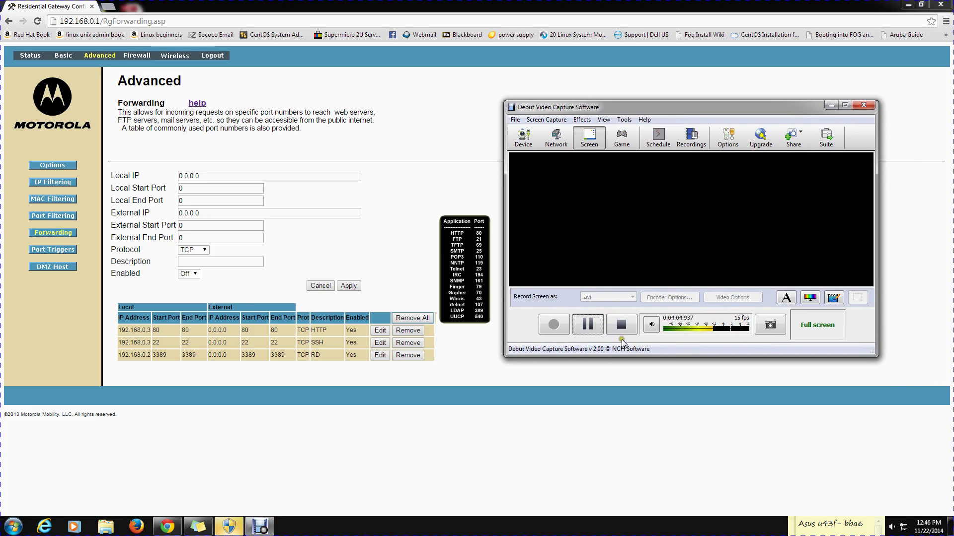